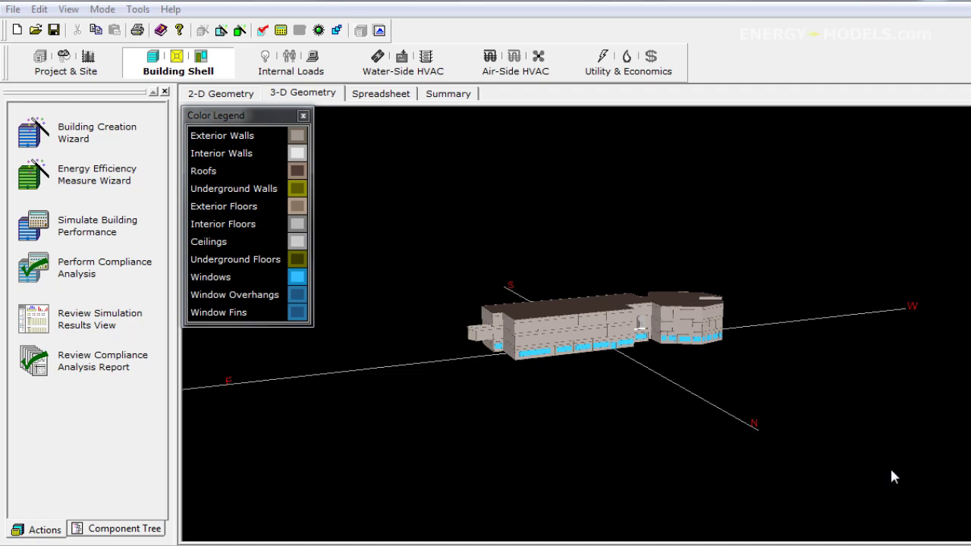
# - Switch eQUEST to Detailed Data Edit mode from the Mode menu
pyautogui.click(103, 9)
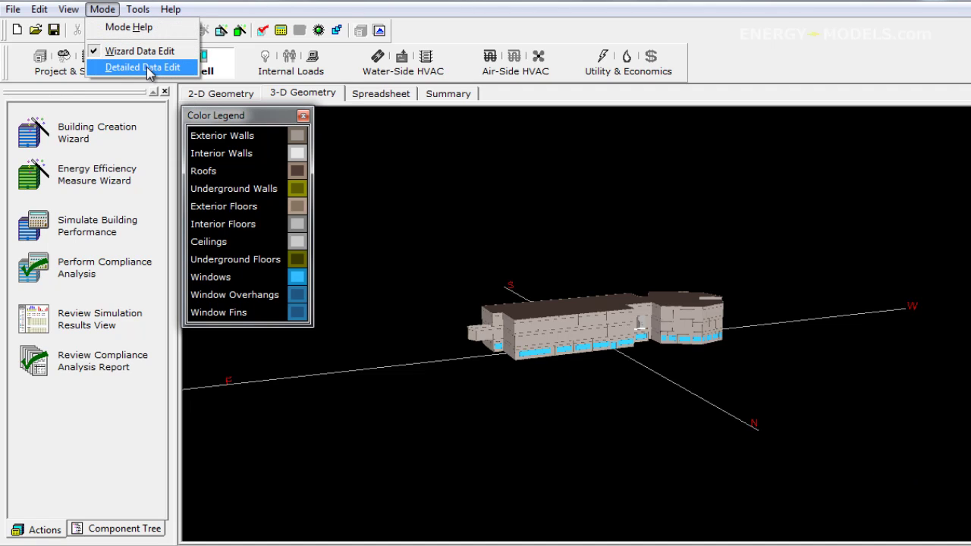
pyautogui.click(144, 68)
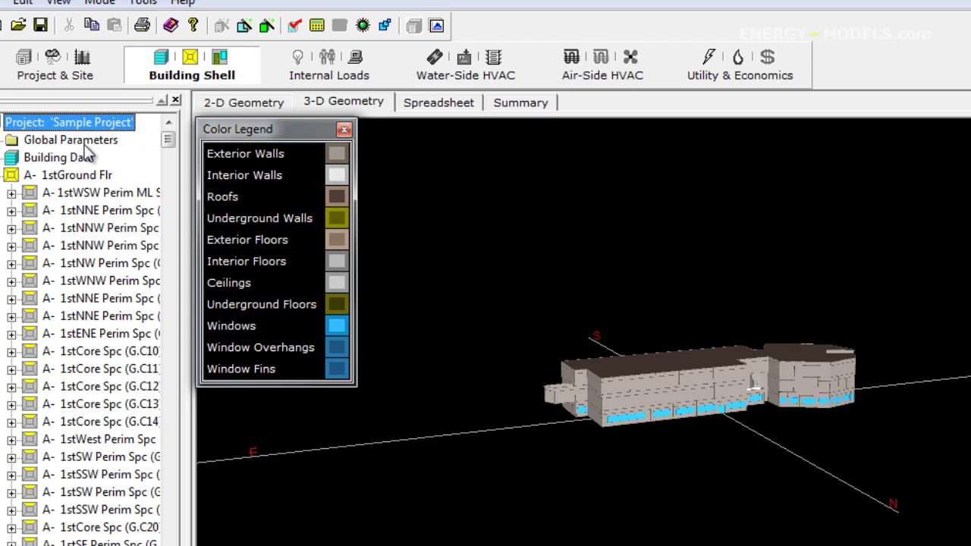
# - Create a Numeric Value global parameter named 'Cooling Set Point' with value 72
pyautogui.rightClick(85, 141)
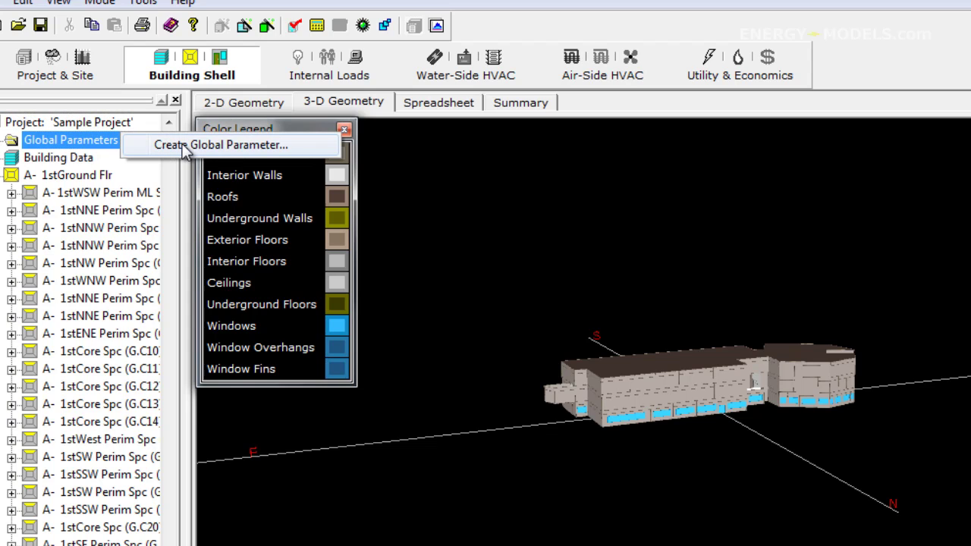
pyautogui.click(182, 148)
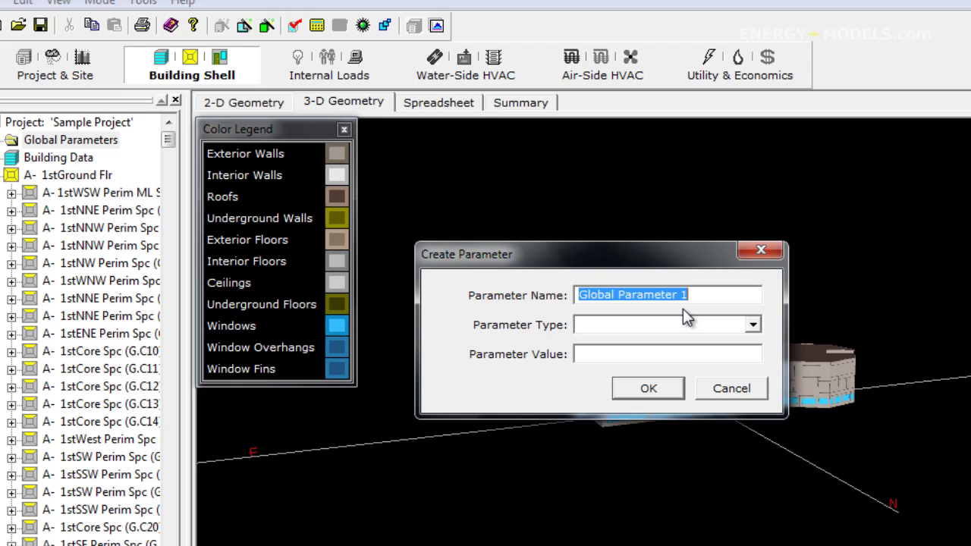
pyautogui.write('Cooli')
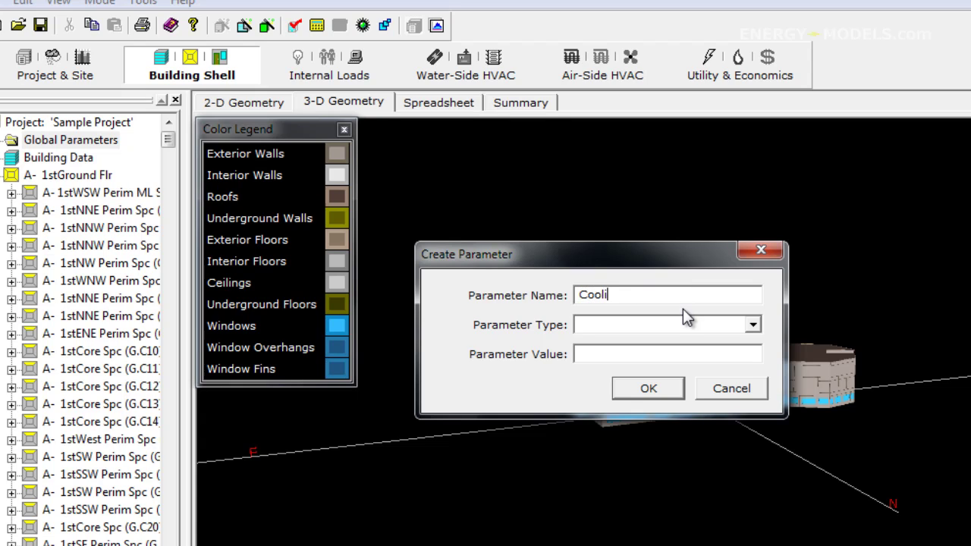
pyautogui.write('ng Set Point')
pyautogui.click(728, 325)
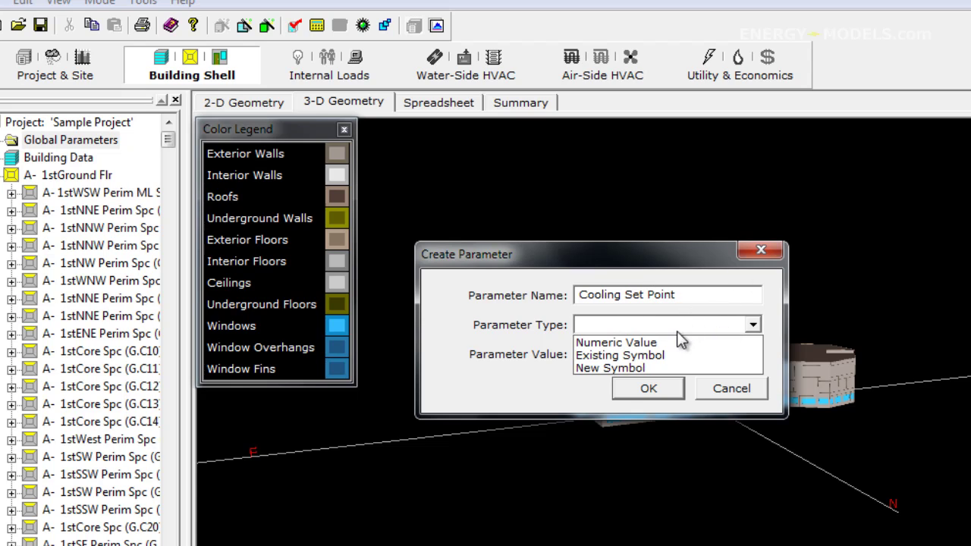
pyautogui.click(622, 344)
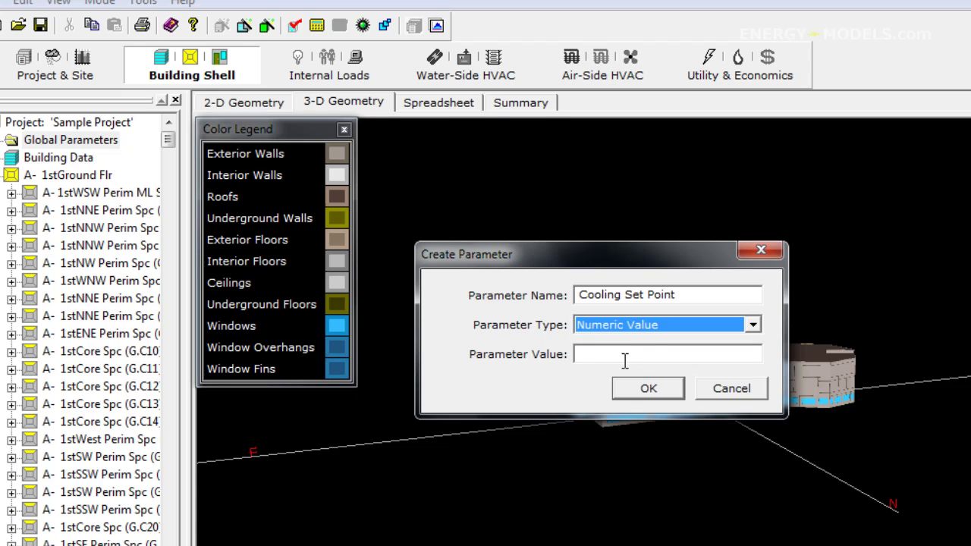
pyautogui.click(625, 356)
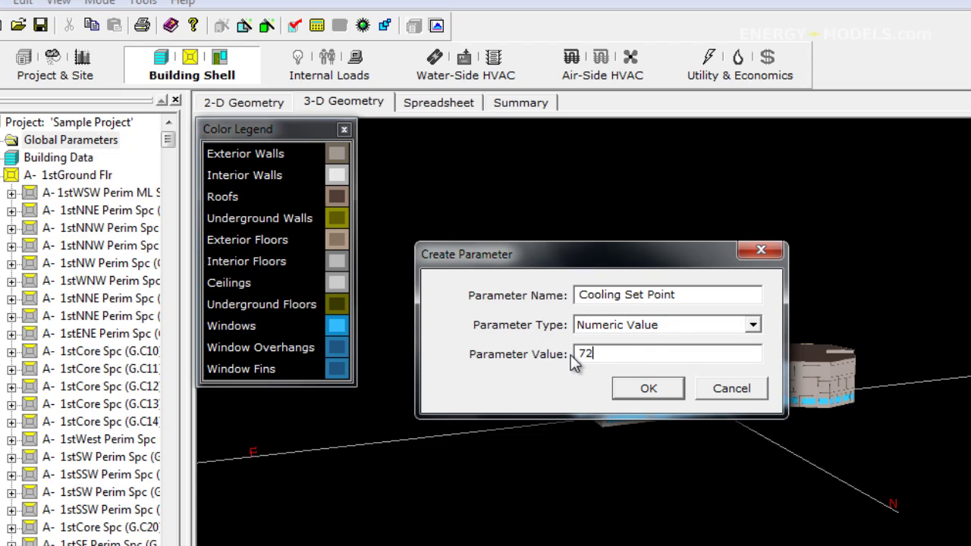
pyautogui.click(655, 387)
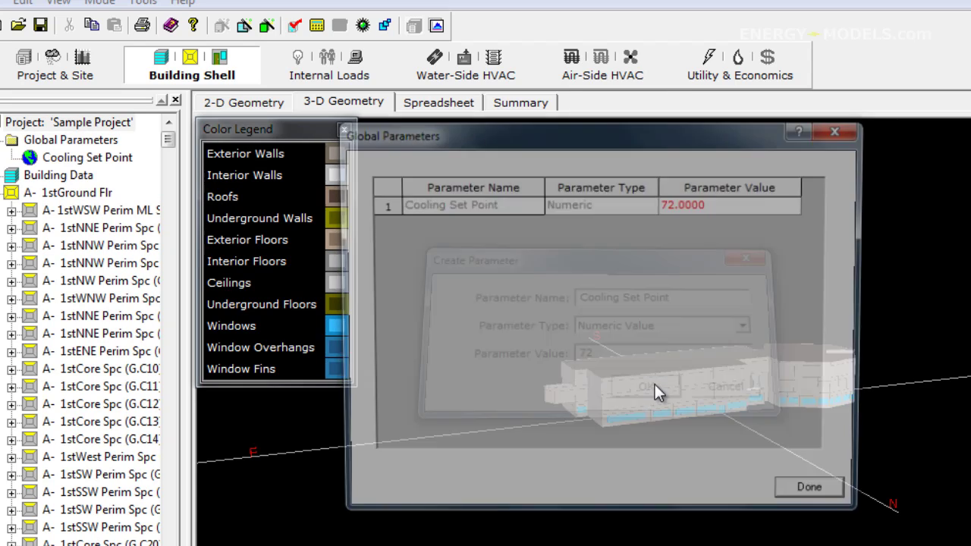
pyautogui.click(825, 504)
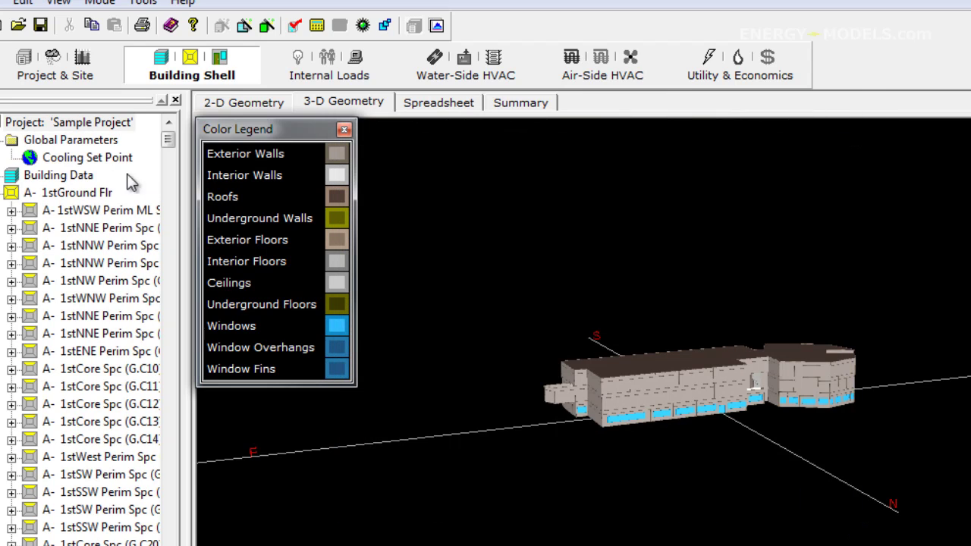
# - Create a Numeric Value global parameter named 'Heating Set Point' with value 74
pyautogui.rightClick(83, 141)
pyautogui.click(189, 145)
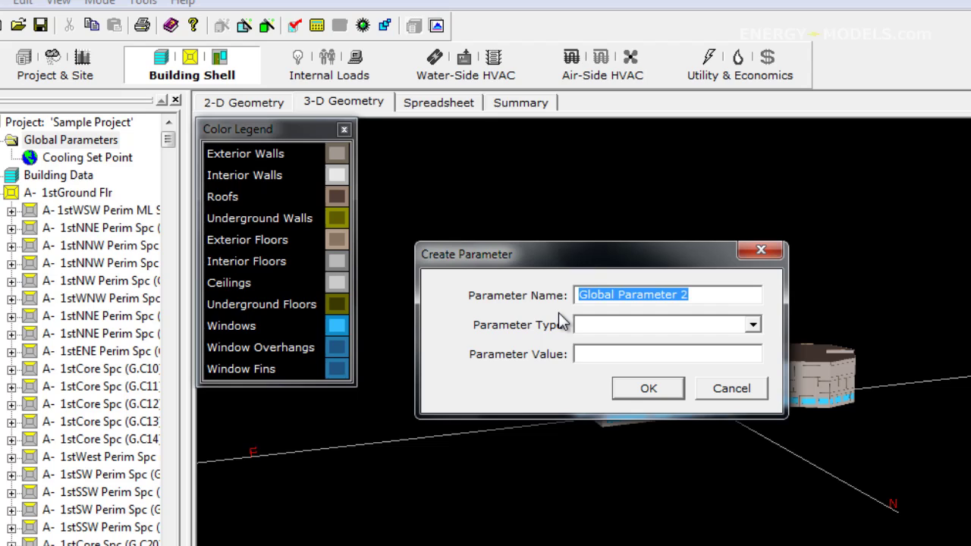
pyautogui.write('Hea')
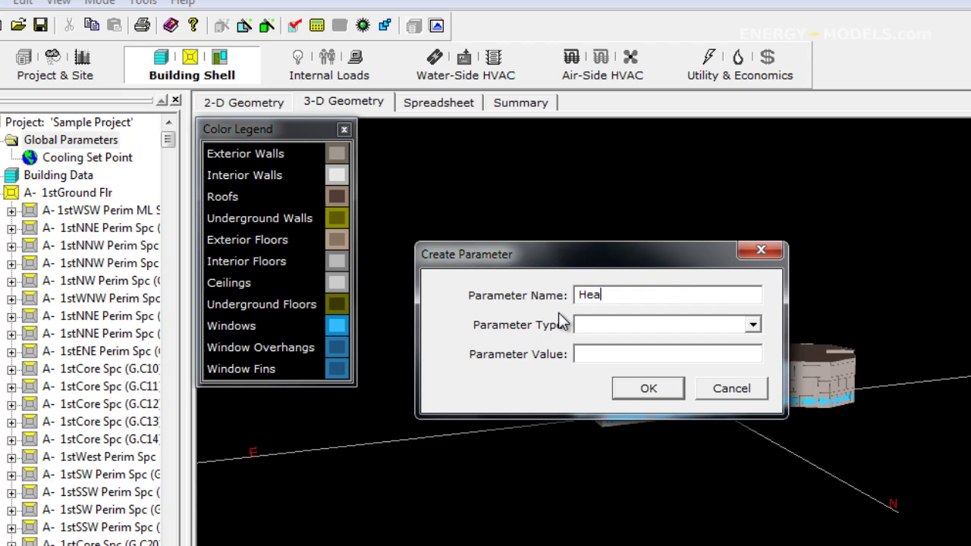
pyautogui.write('ting Set Point')
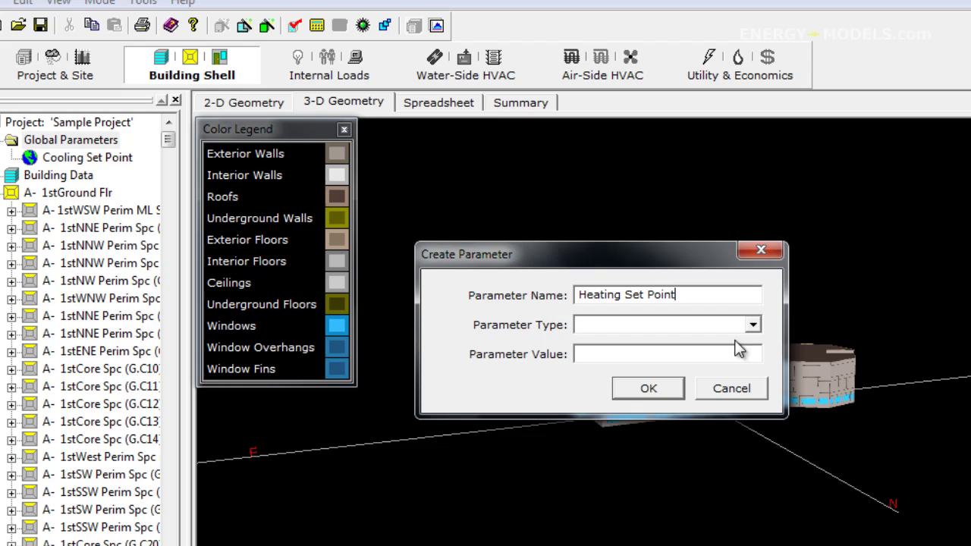
pyautogui.click(713, 325)
pyautogui.click(629, 342)
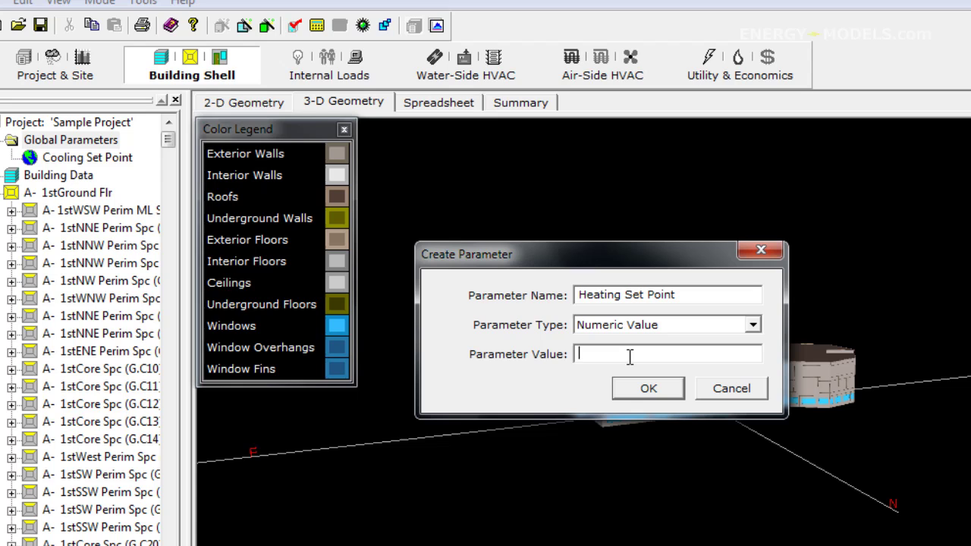
pyautogui.write('74')
pyautogui.click(647, 389)
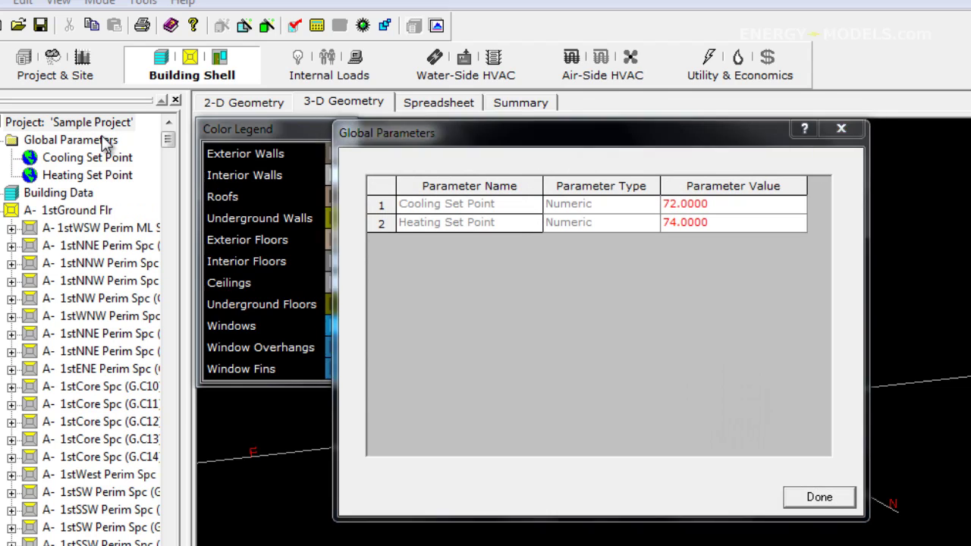
pyautogui.click(825, 502)
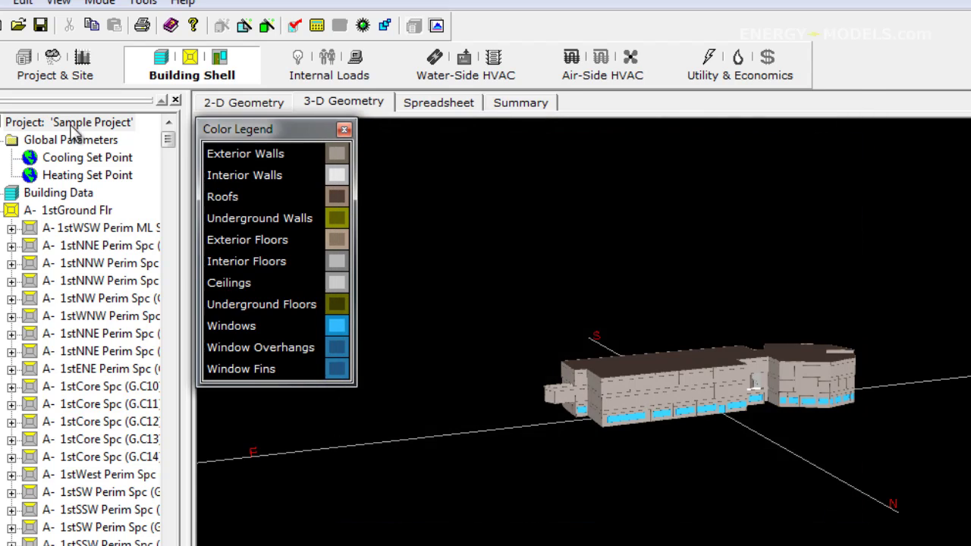
# - Create a Numeric Value global parameter named 'Cooling Set Back' with value 85
pyautogui.click(67, 139)
pyautogui.rightClick(70, 142)
pyautogui.click(175, 145)
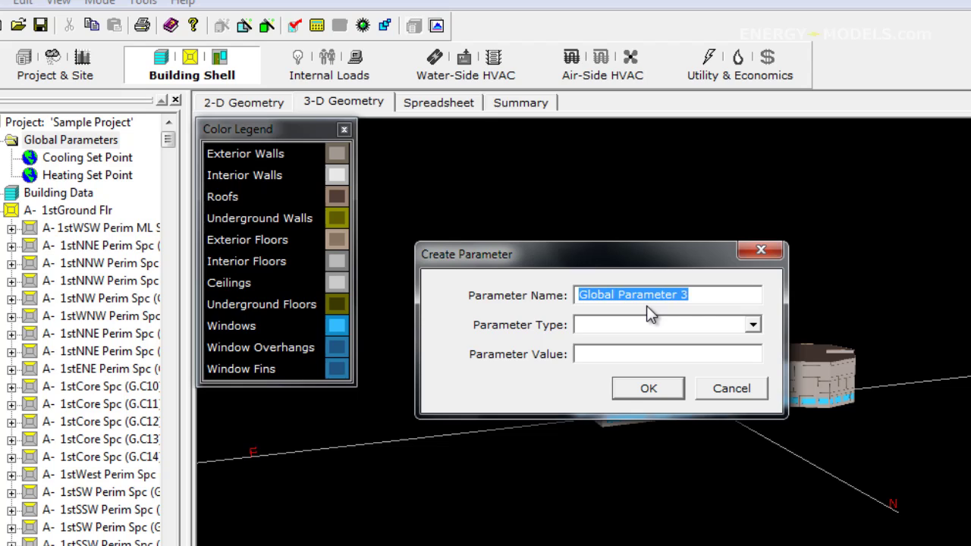
pyautogui.write('Cooling')
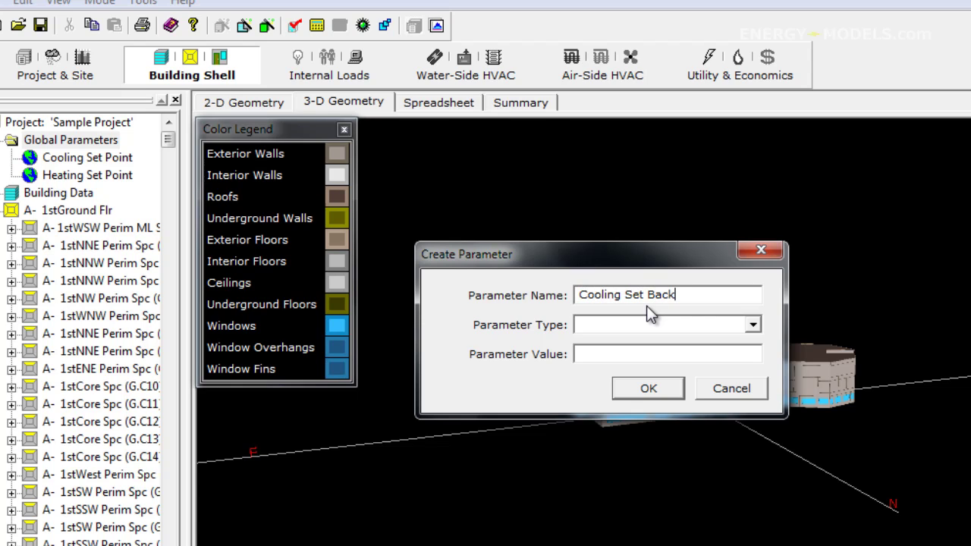
pyautogui.write(' Set Back')
pyautogui.click(656, 325)
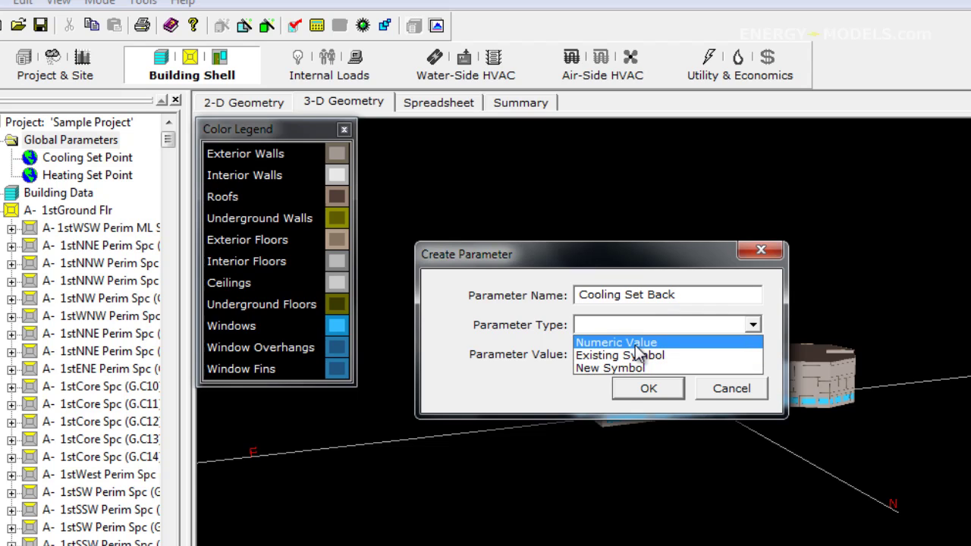
pyautogui.click(636, 345)
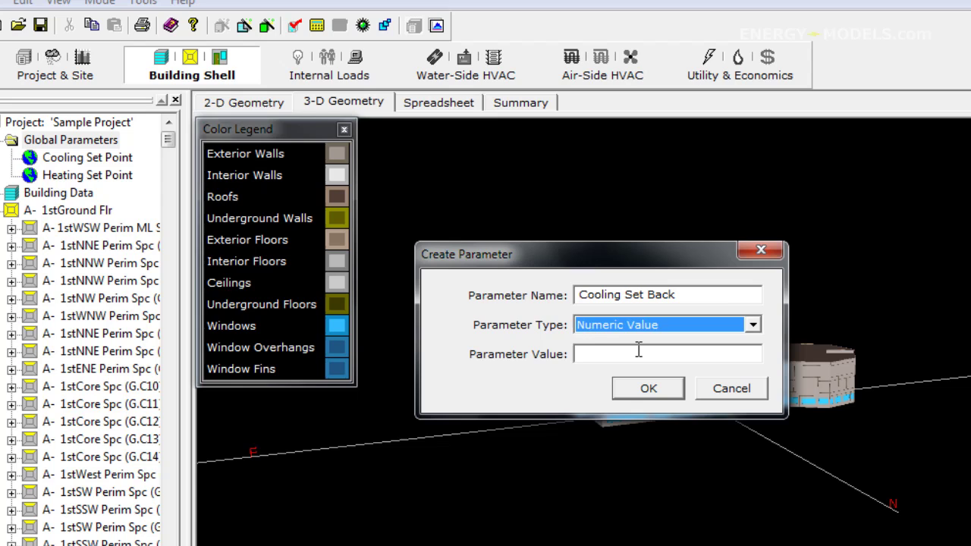
pyautogui.click(638, 351)
pyautogui.write('85')
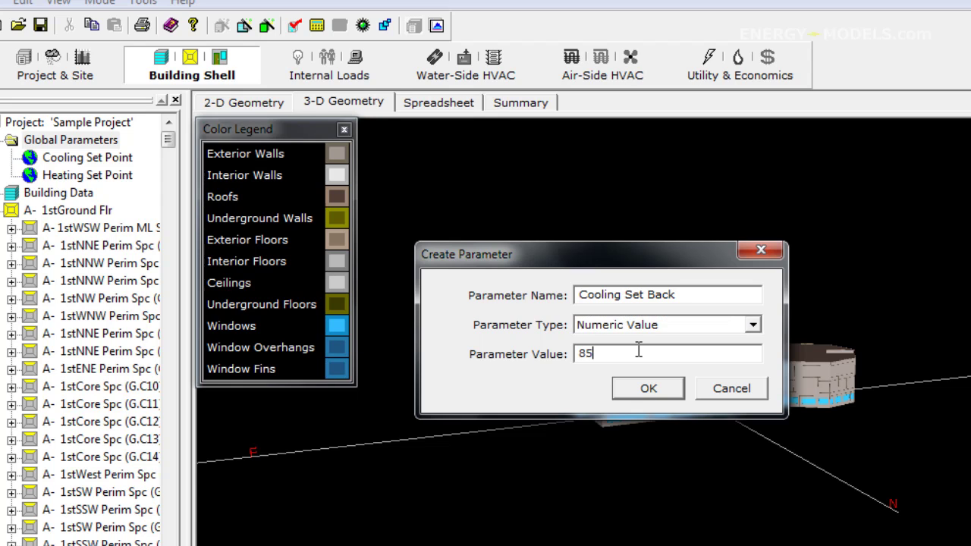
pyautogui.click(648, 385)
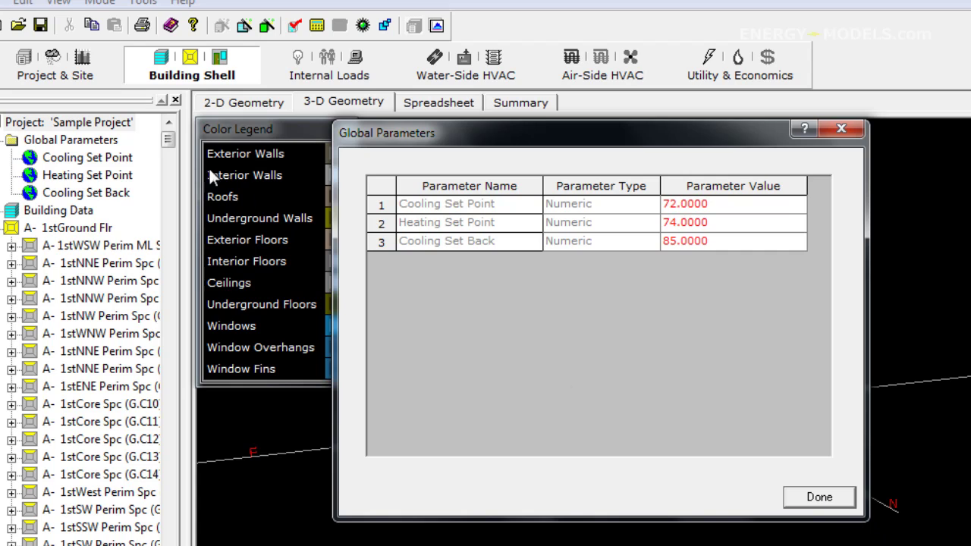
pyautogui.click(80, 144)
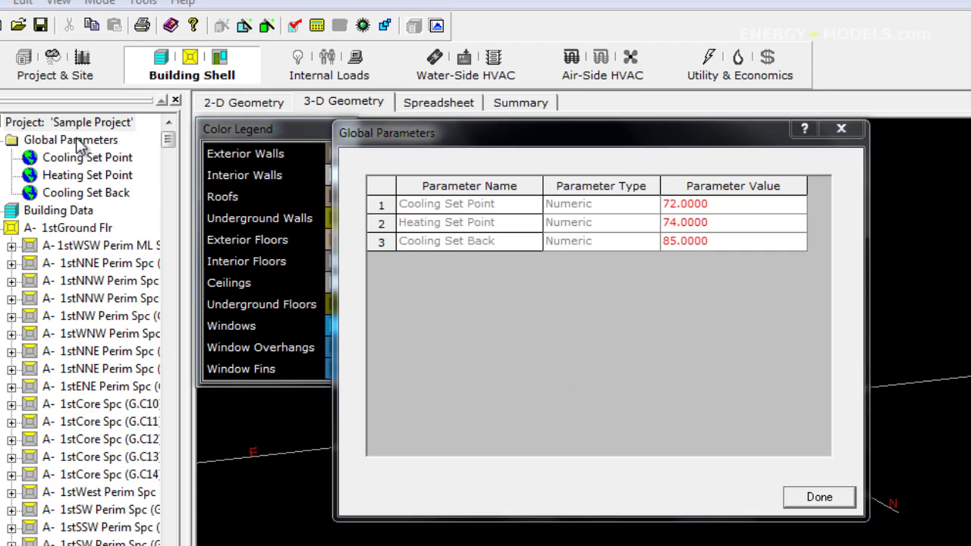
pyautogui.click(818, 496)
# - Create a Numeric Value global parameter named 'Heating Set Back' with value 74
pyautogui.rightClick(113, 141)
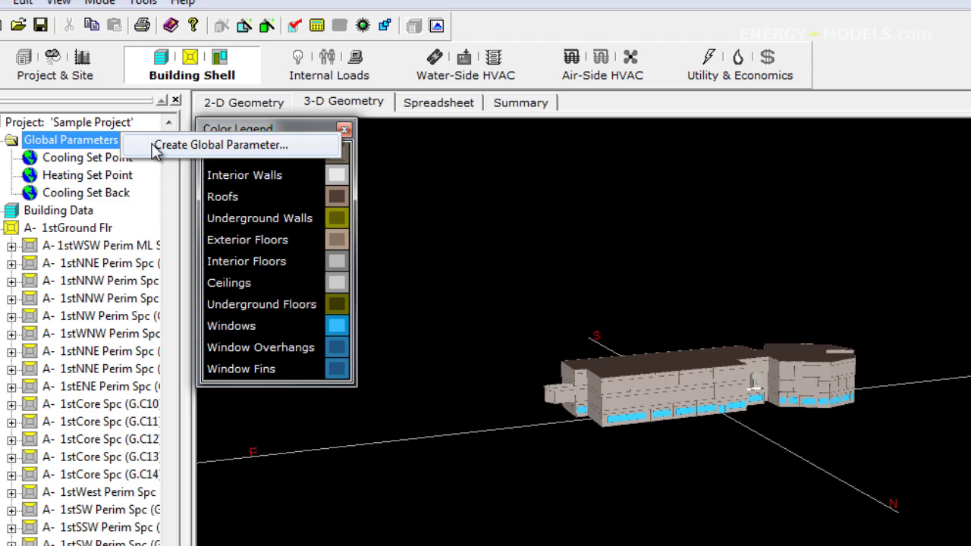
pyautogui.click(155, 146)
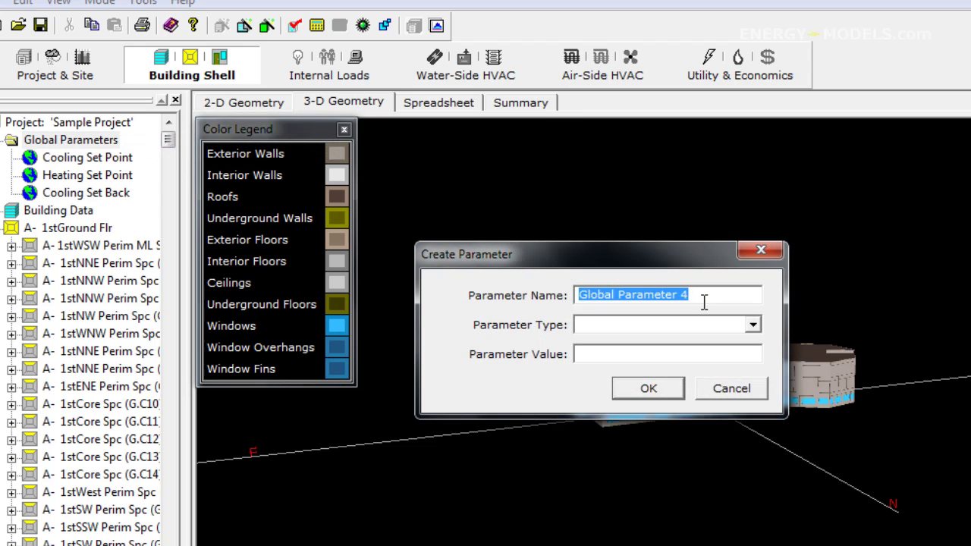
pyautogui.write('He')
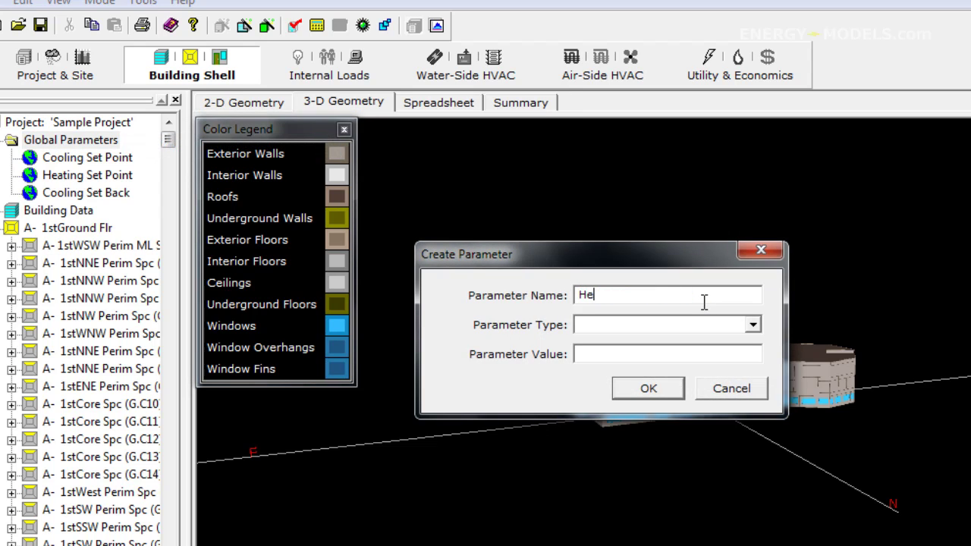
pyautogui.write('ating Set Back')
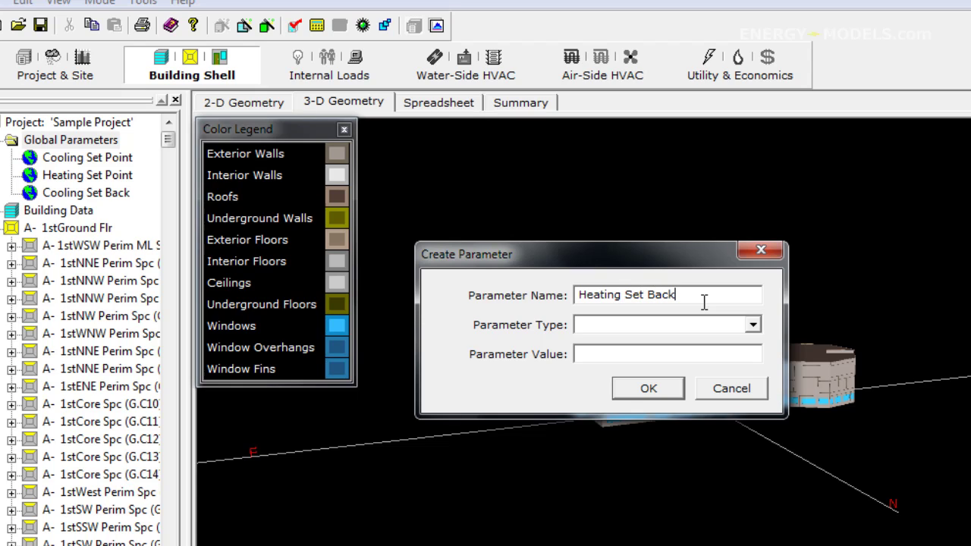
pyautogui.click(730, 331)
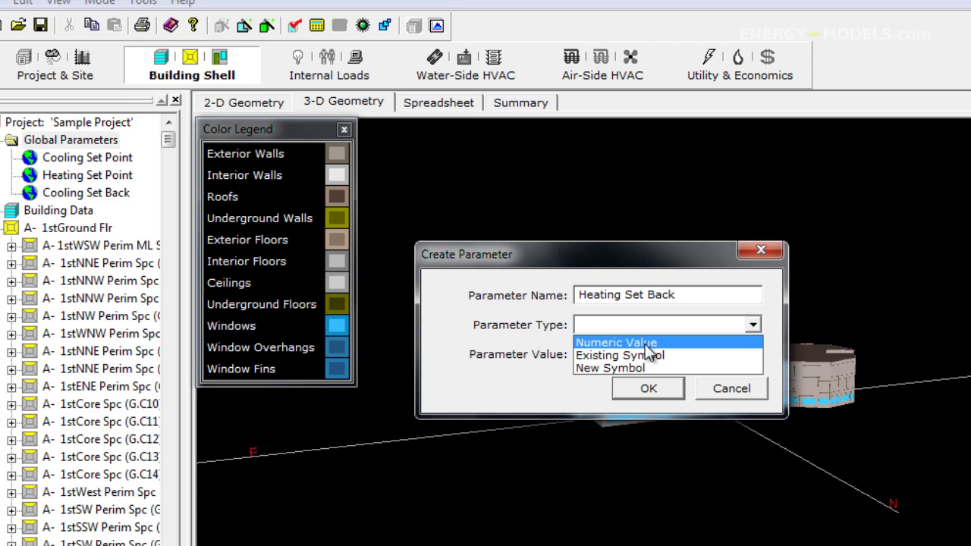
pyautogui.click(644, 344)
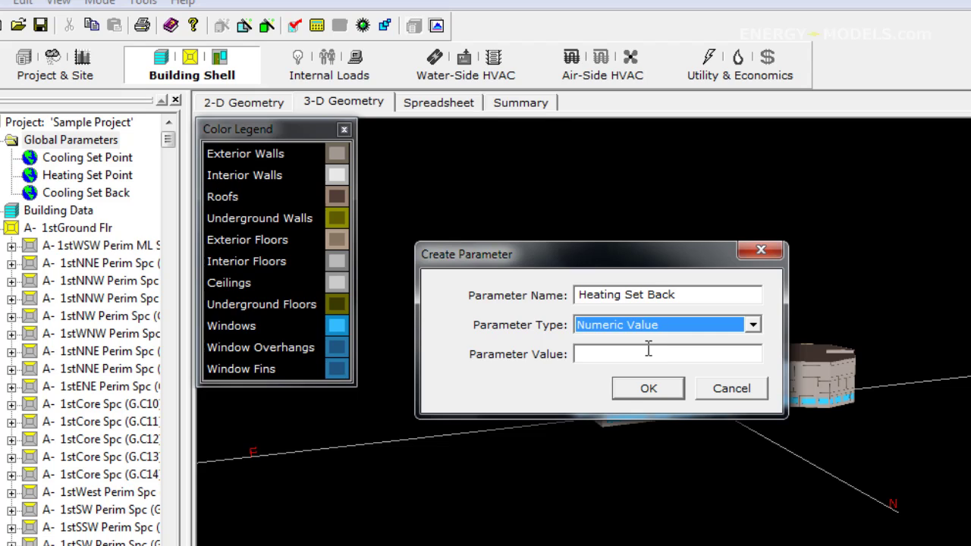
pyautogui.click(649, 351)
pyautogui.write('74')
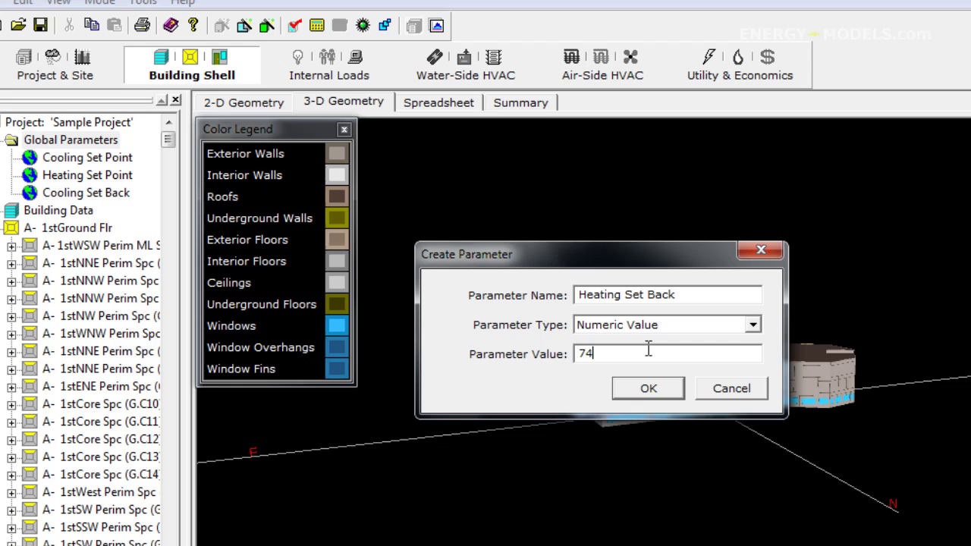
pyautogui.click(657, 389)
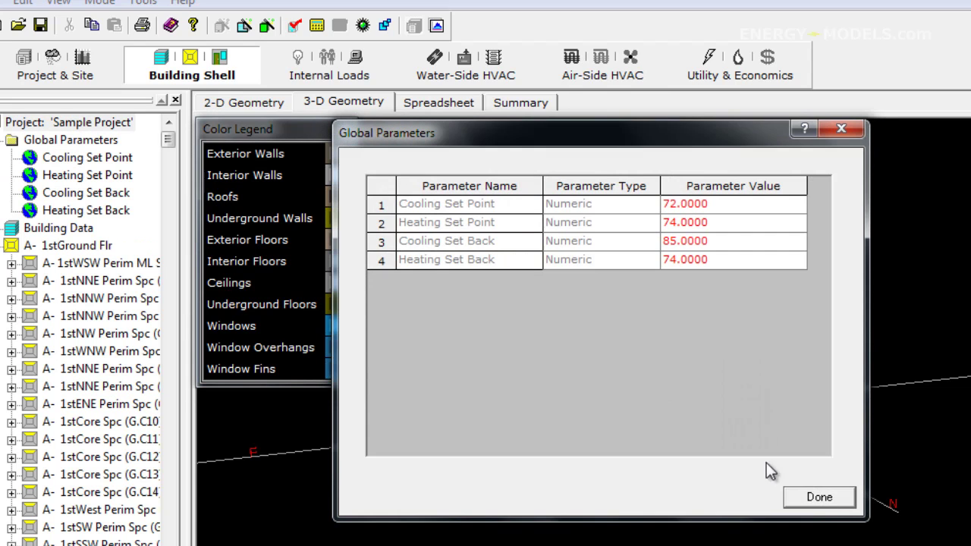
# - Create a Numeric Value global parameter named 'LPD' with value 1.2
pyautogui.click(818, 499)
pyautogui.rightClick(122, 138)
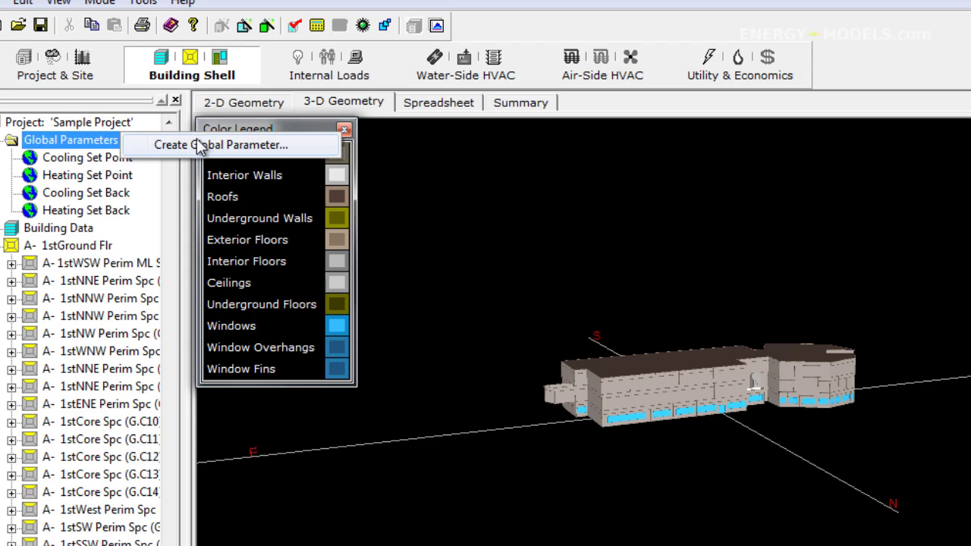
pyautogui.click(203, 146)
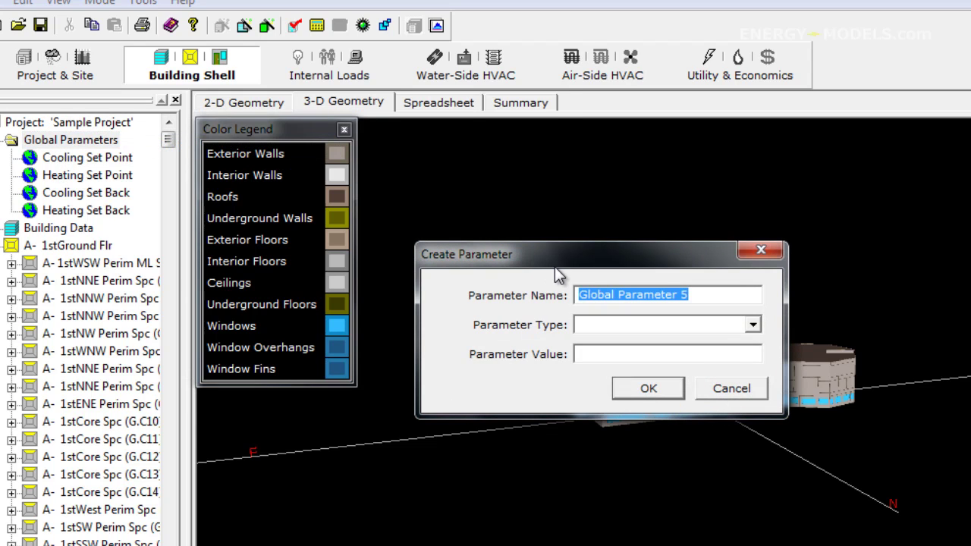
pyautogui.write('LPD')
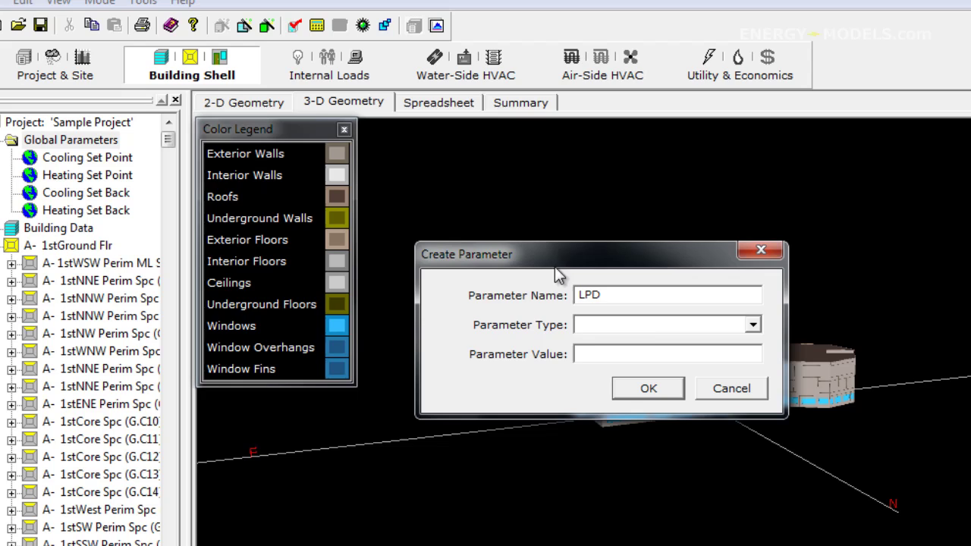
pyautogui.click(646, 334)
pyautogui.click(648, 341)
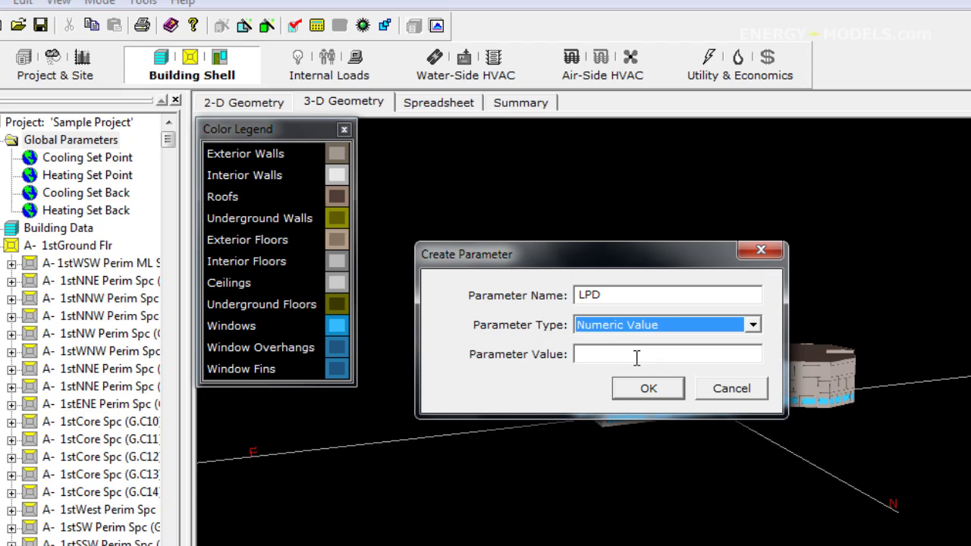
pyautogui.click(636, 355)
pyautogui.write('1.2')
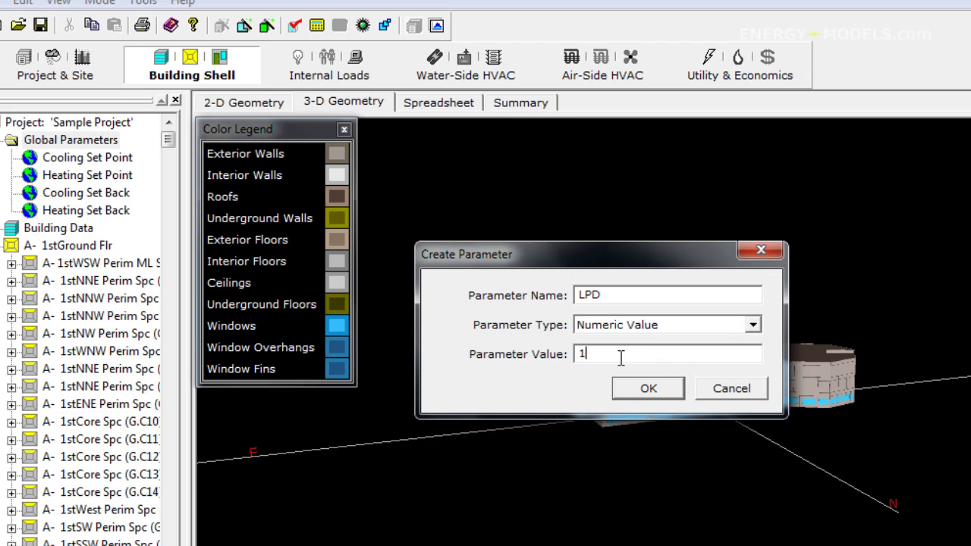
pyautogui.click(654, 391)
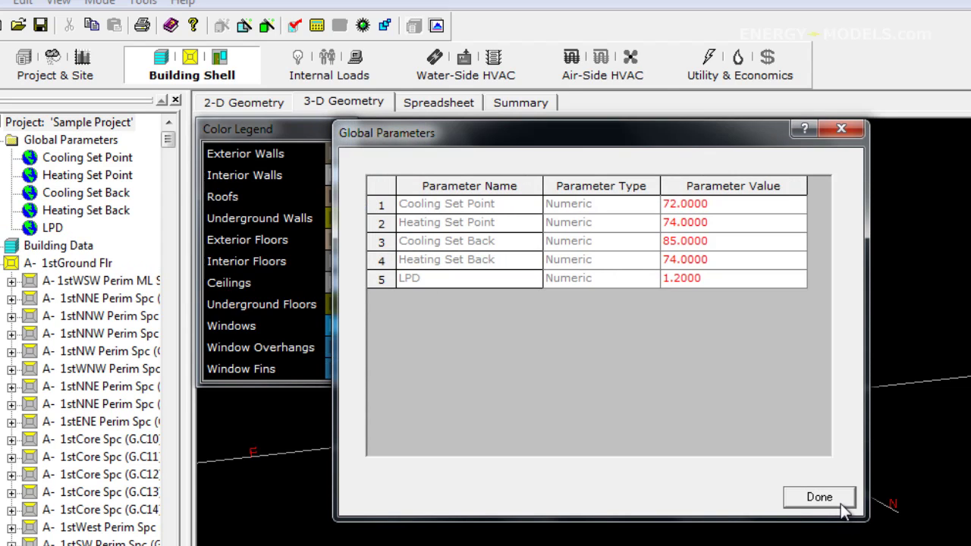
pyautogui.click(839, 501)
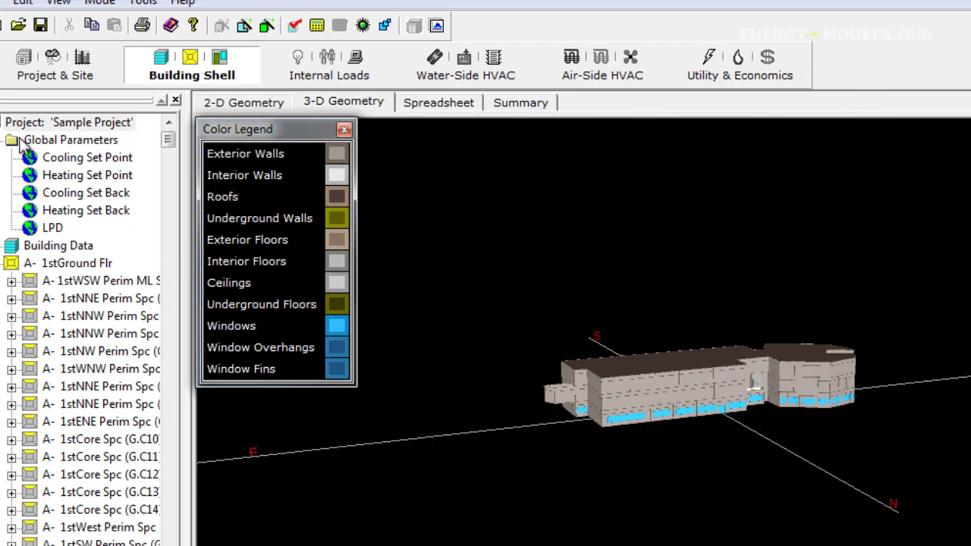
# - Create a Numeric Value global parameter named 'Optimal Start' with value 1
pyautogui.rightClick(120, 135)
pyautogui.click(220, 145)
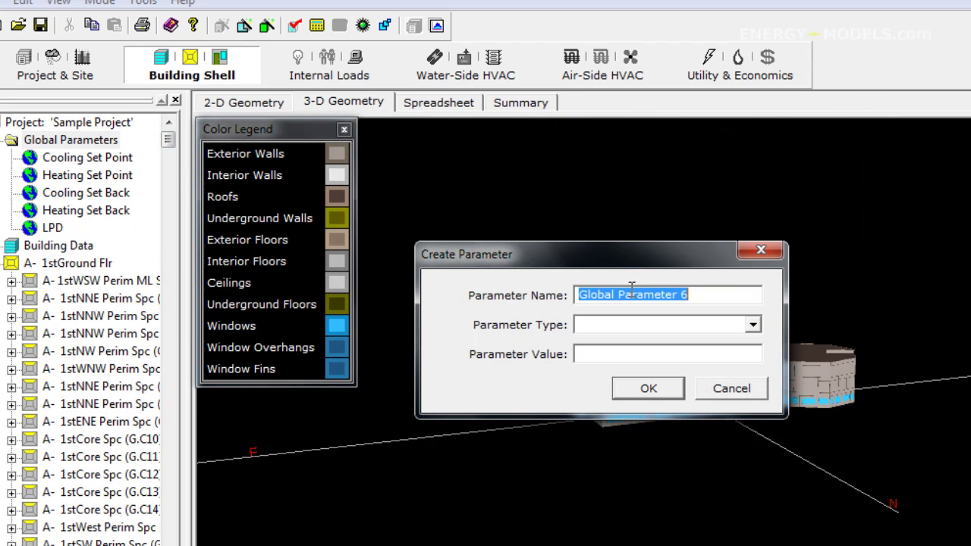
pyautogui.write('Optimal ')
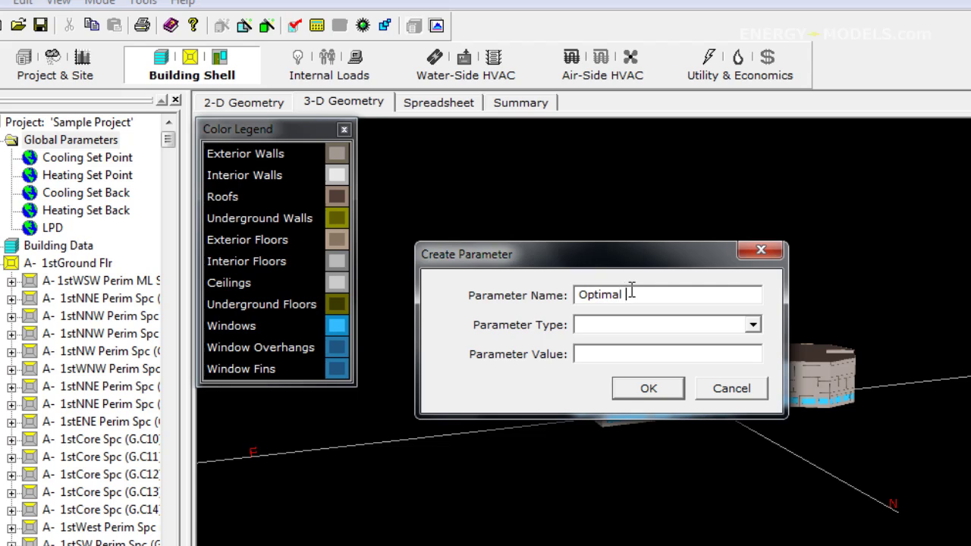
pyautogui.write('Start')
pyautogui.click(660, 322)
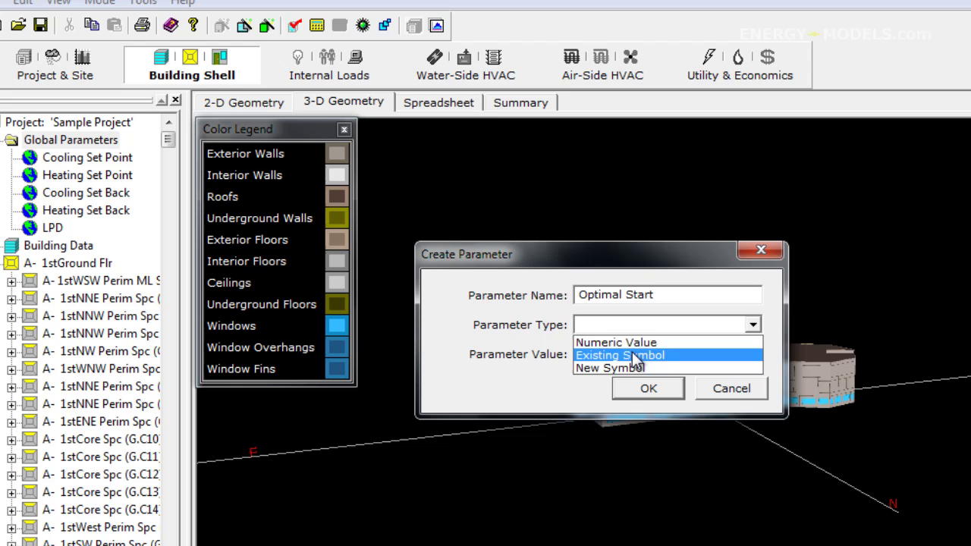
pyautogui.click(630, 343)
pyautogui.click(630, 352)
pyautogui.write('1')
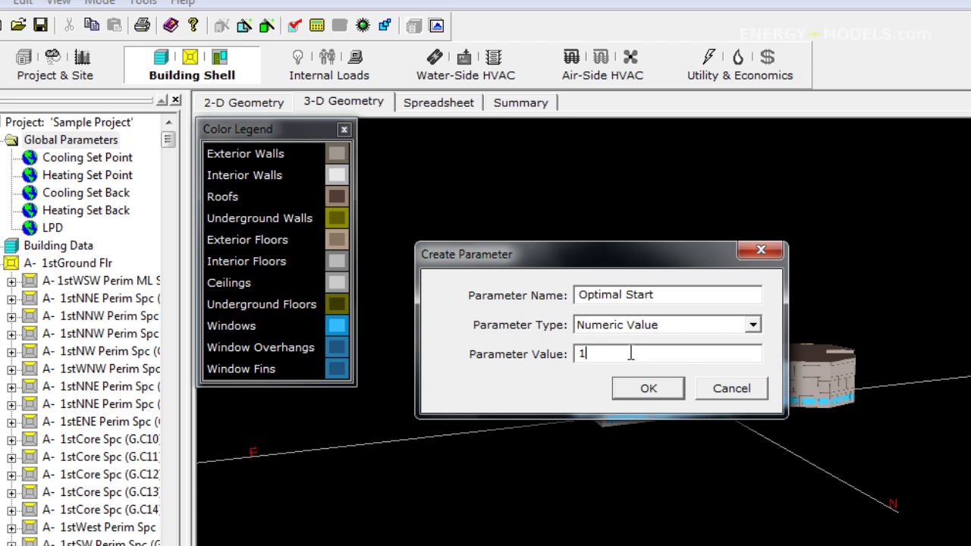
pyautogui.click(645, 386)
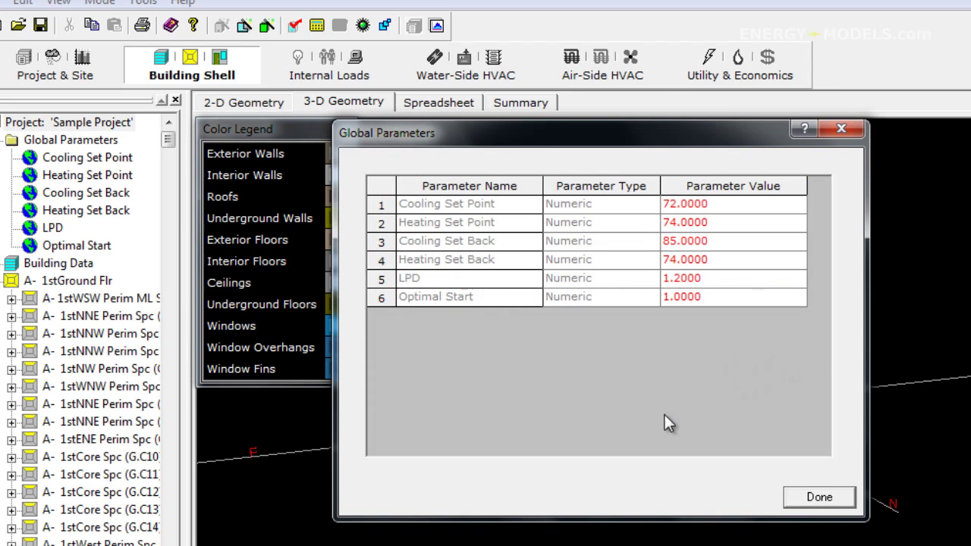
pyautogui.click(818, 497)
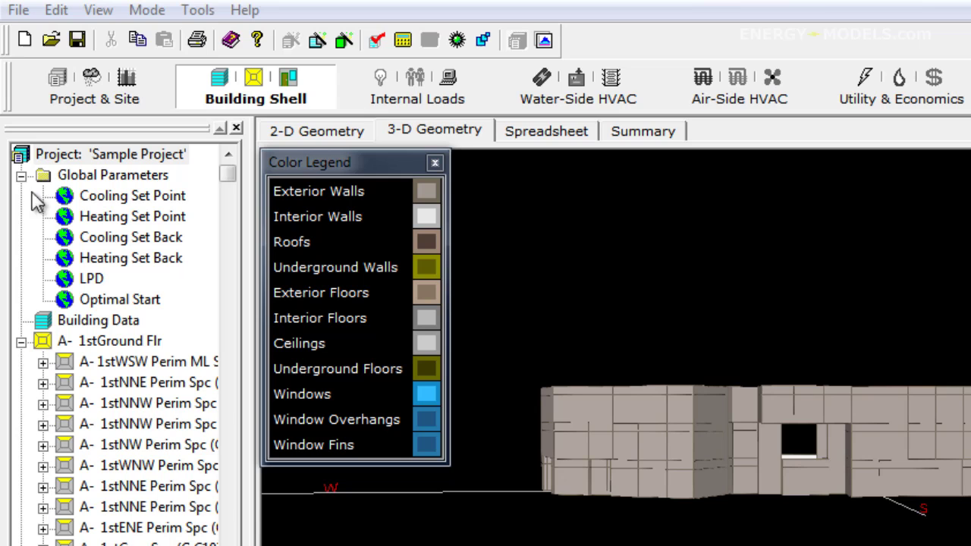
# - Collapse the floor, polygon, construction, material, glass and annual/weekly schedule branches to reveal Day Schedules
pyautogui.click(22, 342)
pyautogui.click(21, 362)
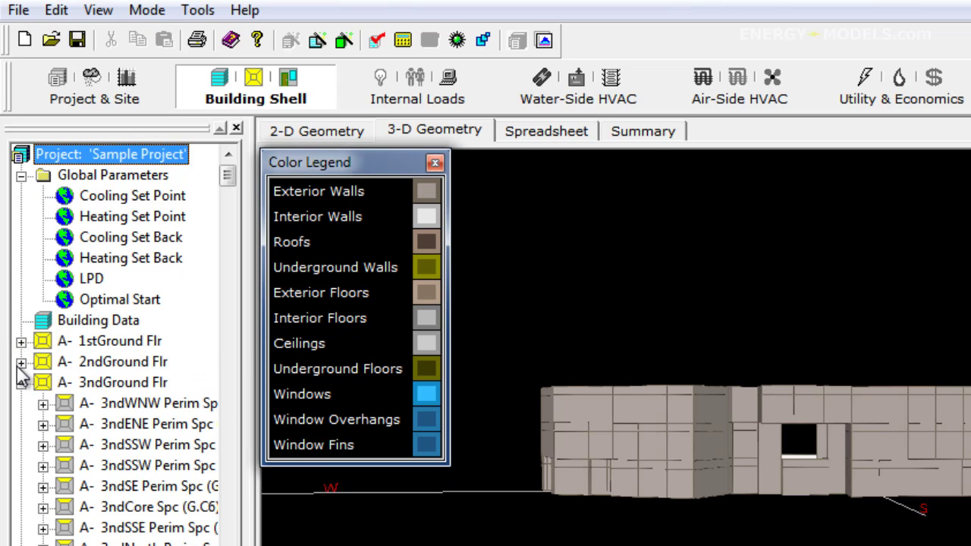
pyautogui.click(22, 382)
pyautogui.scroll(-4, 228, 186)
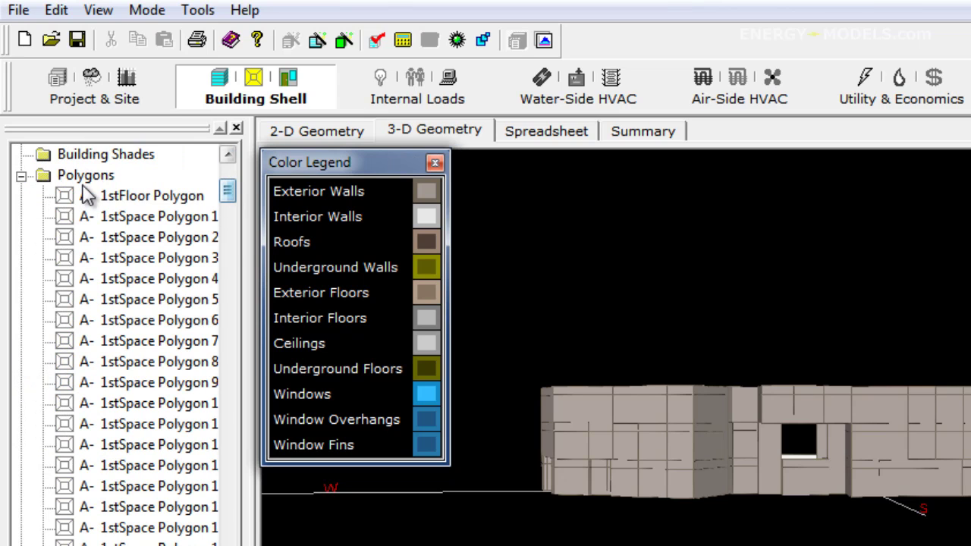
pyautogui.click(21, 176)
pyautogui.click(21, 195)
pyautogui.click(21, 216)
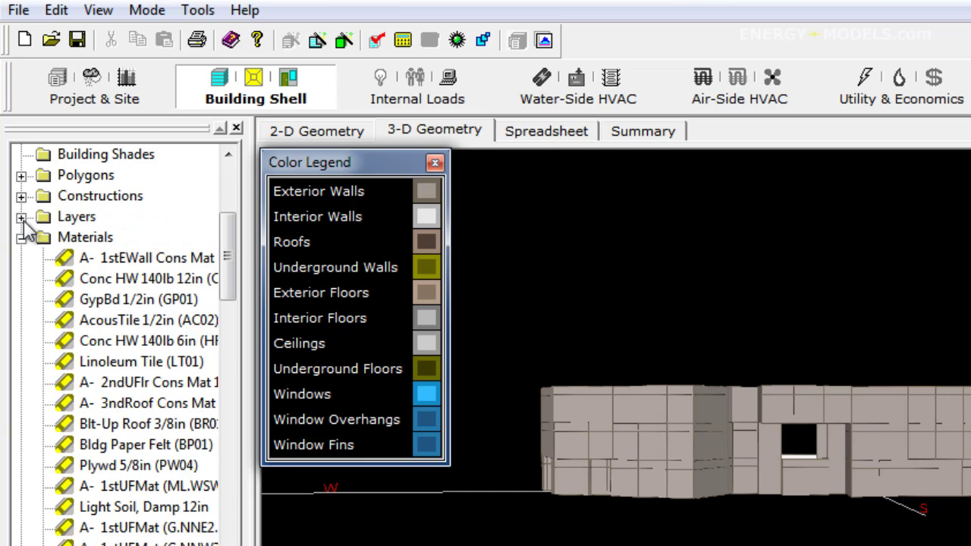
pyautogui.click(21, 237)
pyautogui.click(21, 279)
pyautogui.click(21, 300)
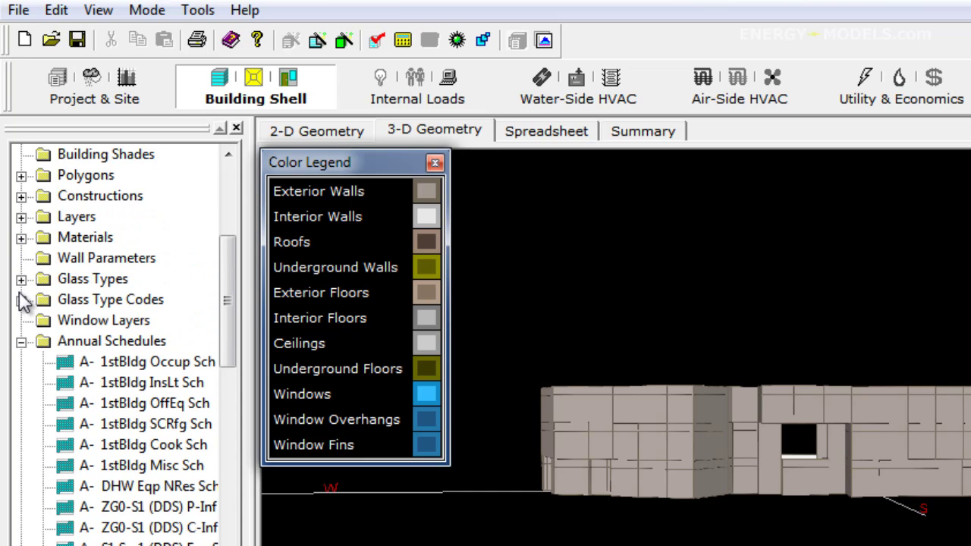
pyautogui.click(21, 341)
pyautogui.moveTo(227, 333); pyautogui.dragTo(234, 473)
pyautogui.click(21, 300)
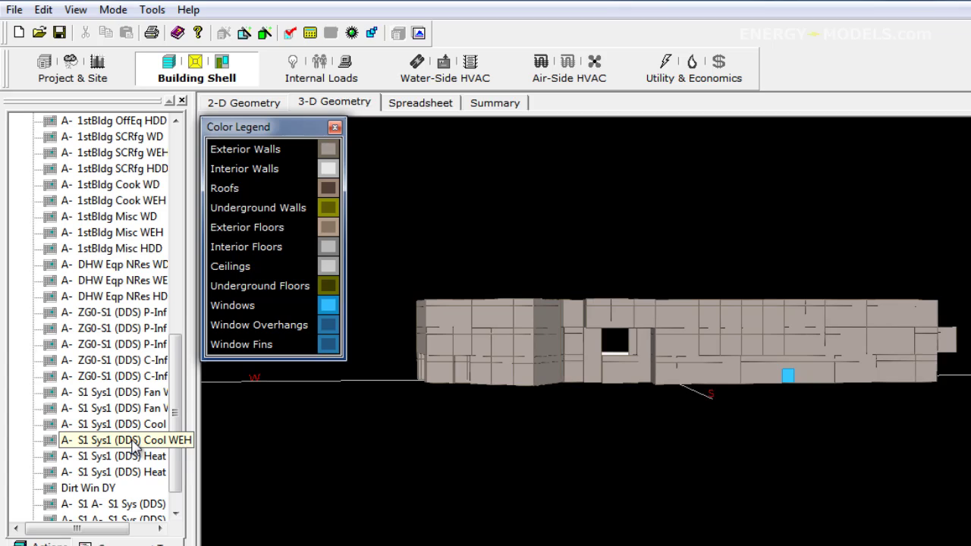
# - In schedule A- S1 Sys1 (DDS) Cool WEH, set the Mdnt-1 value to expression #pa("Cooling Set Back")
pyautogui.doubleClick(133, 440)
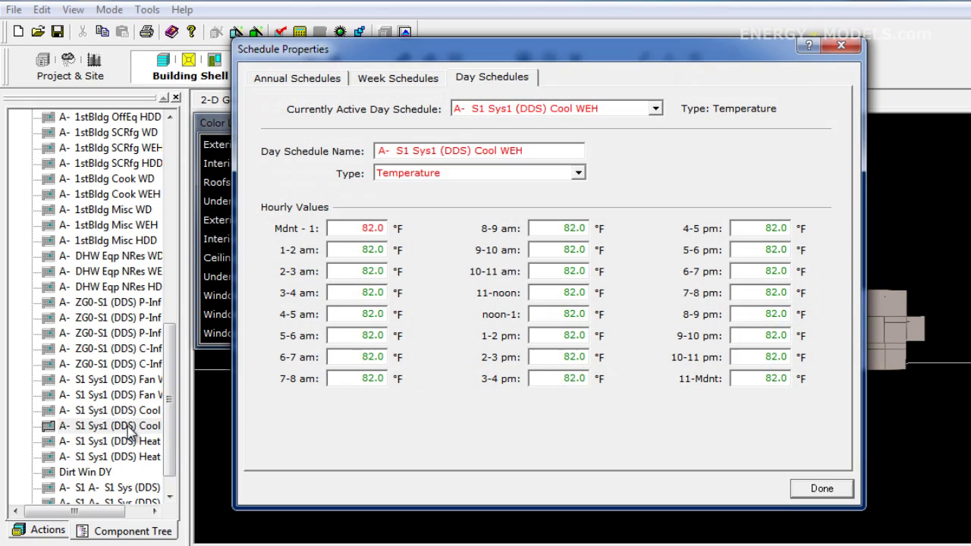
pyautogui.rightClick(387, 221)
pyautogui.click(474, 323)
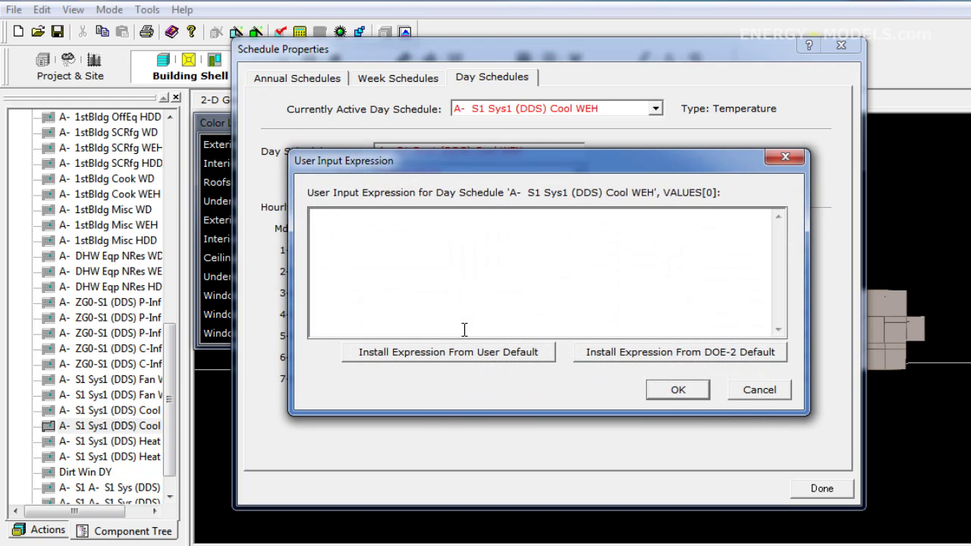
pyautogui.write('#pa("Cooling ')
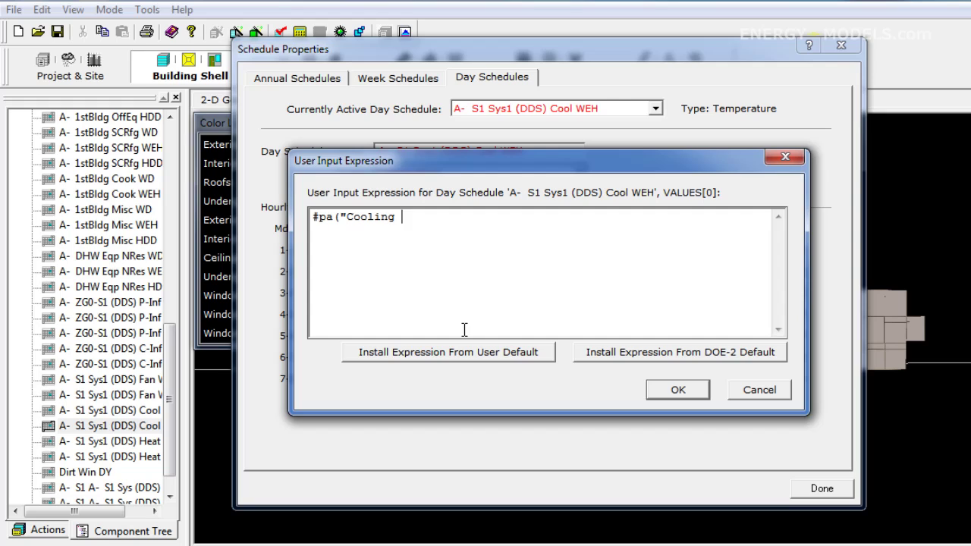
pyautogui.write('Set Back")')
pyautogui.press('Return')
# - Accept the Cooling Set Back expression so the hourly values read 85.0 °F, and finish the schedule
pyautogui.click(679, 390)
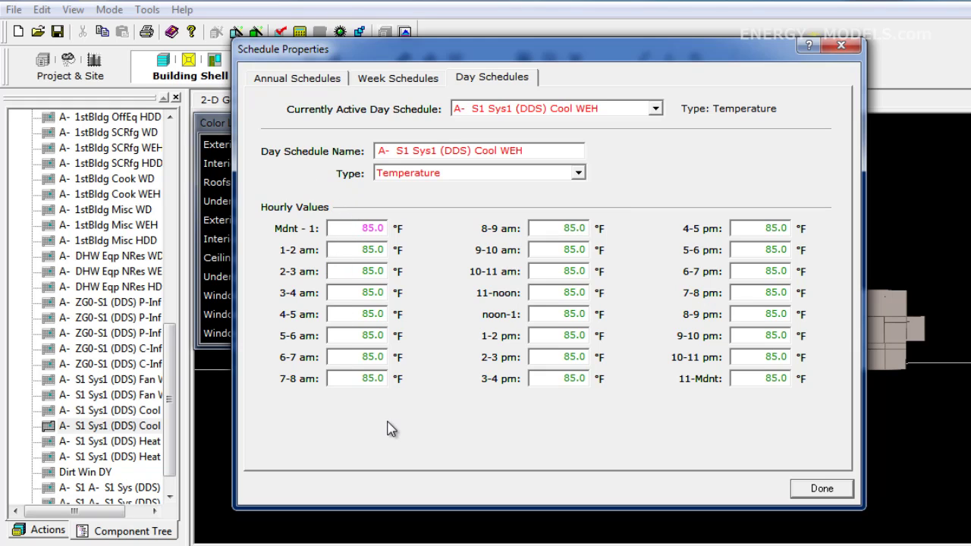
pyautogui.click(818, 490)
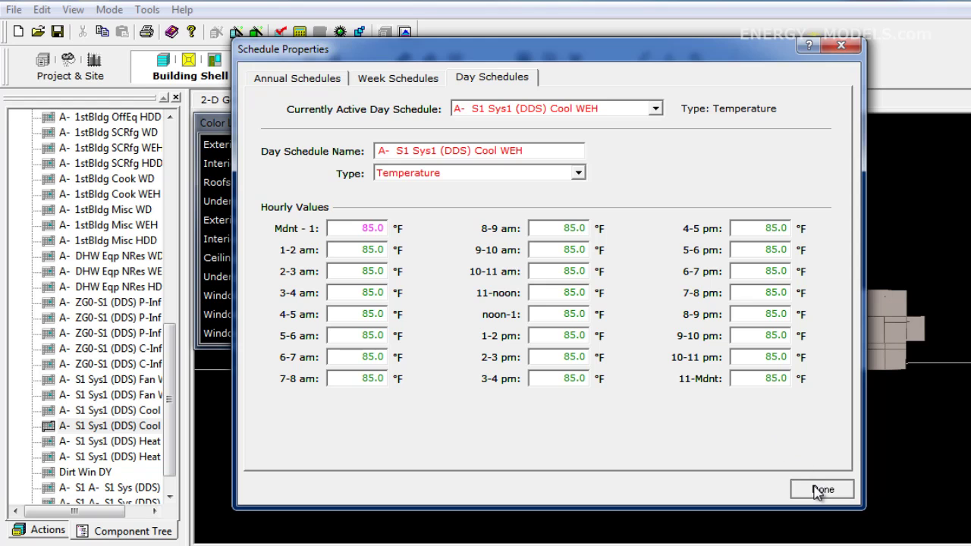